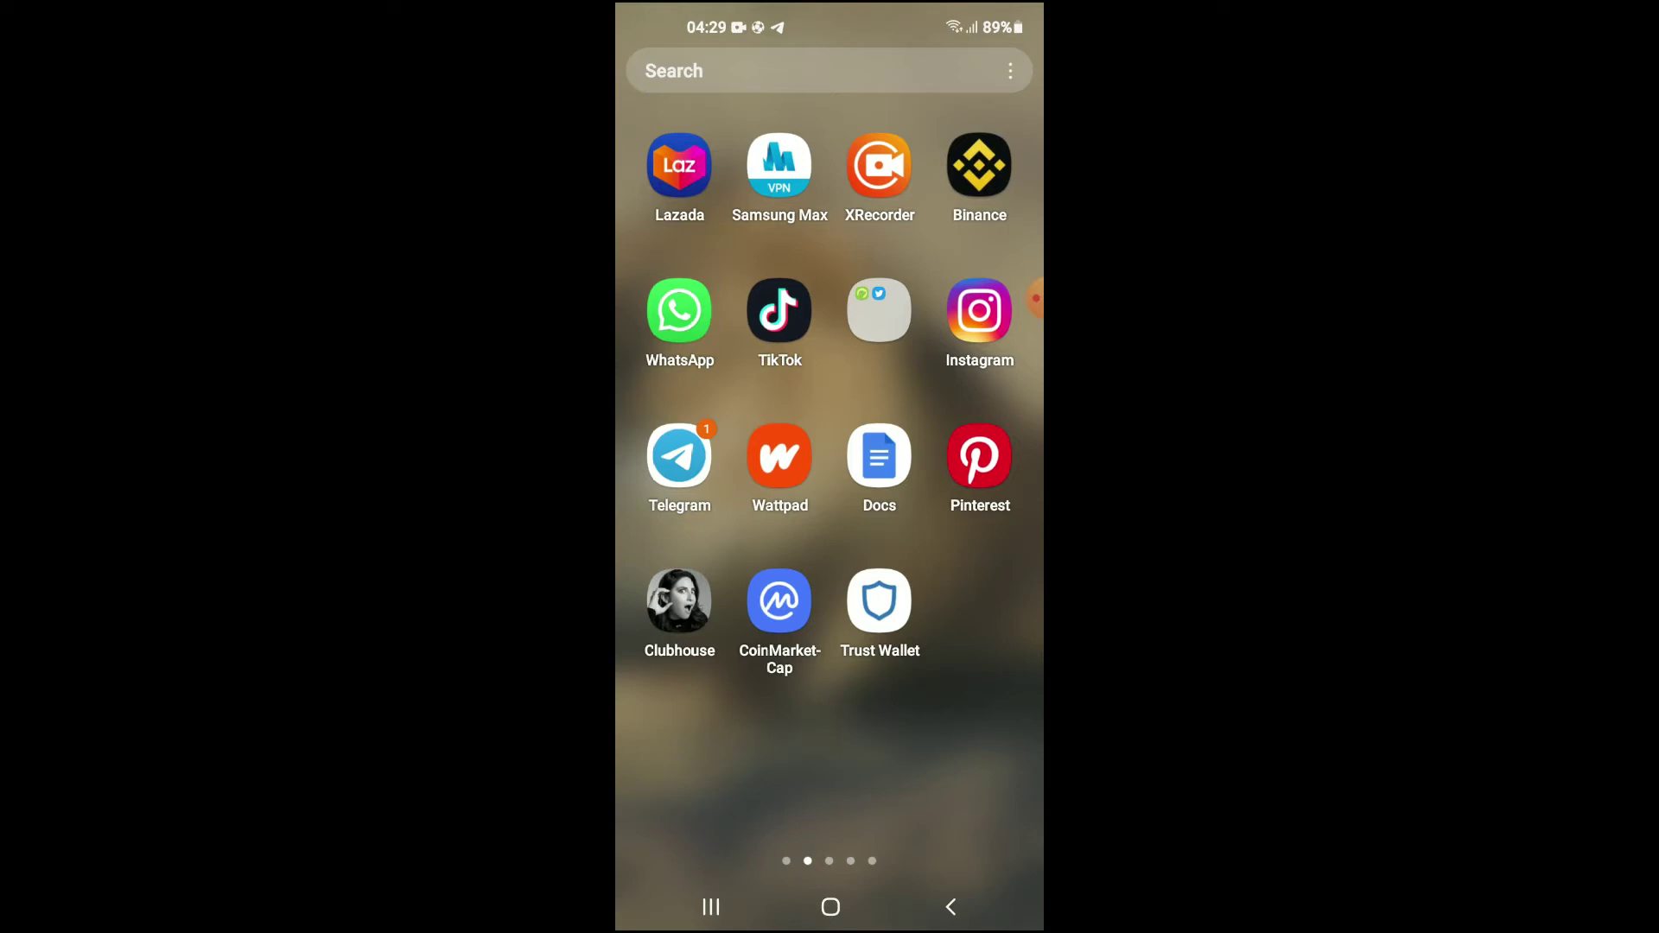
Launch Trust Wallet from the Android home screen to show its token list.
left_click(879, 600)
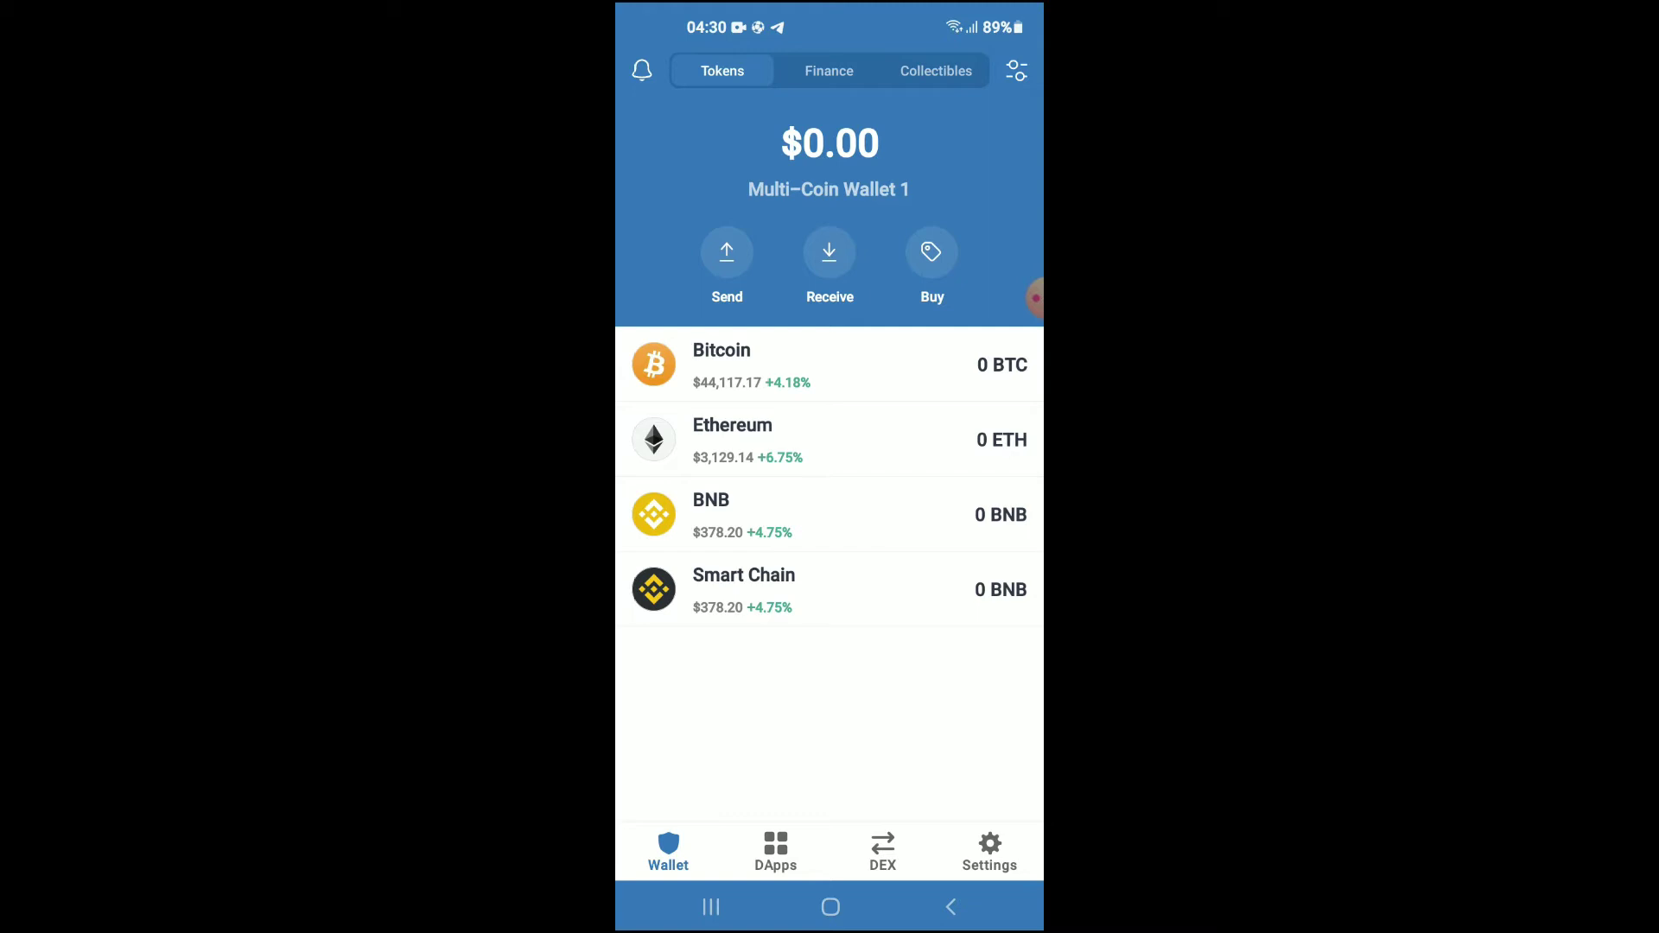
Open the BNB coin page showing a 0 BNB balance and no transactions.
left_click(778, 515)
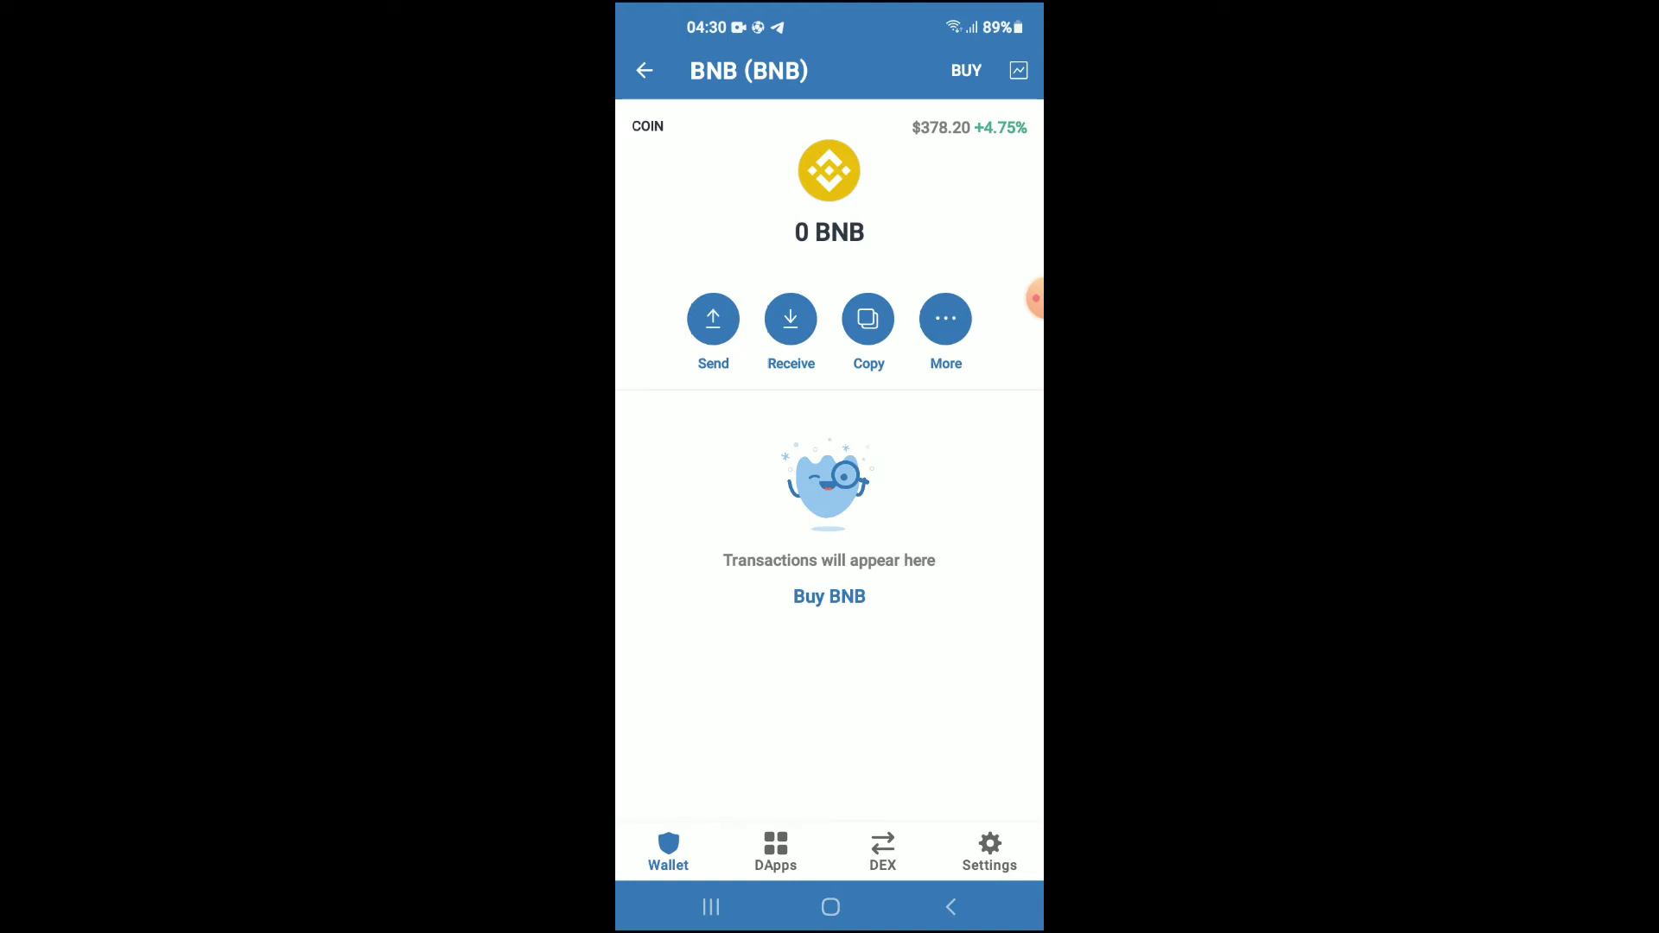
Switch back to CoinMarketCap through recent apps and start a coin search.
left_click(710, 907)
left_click(830, 407)
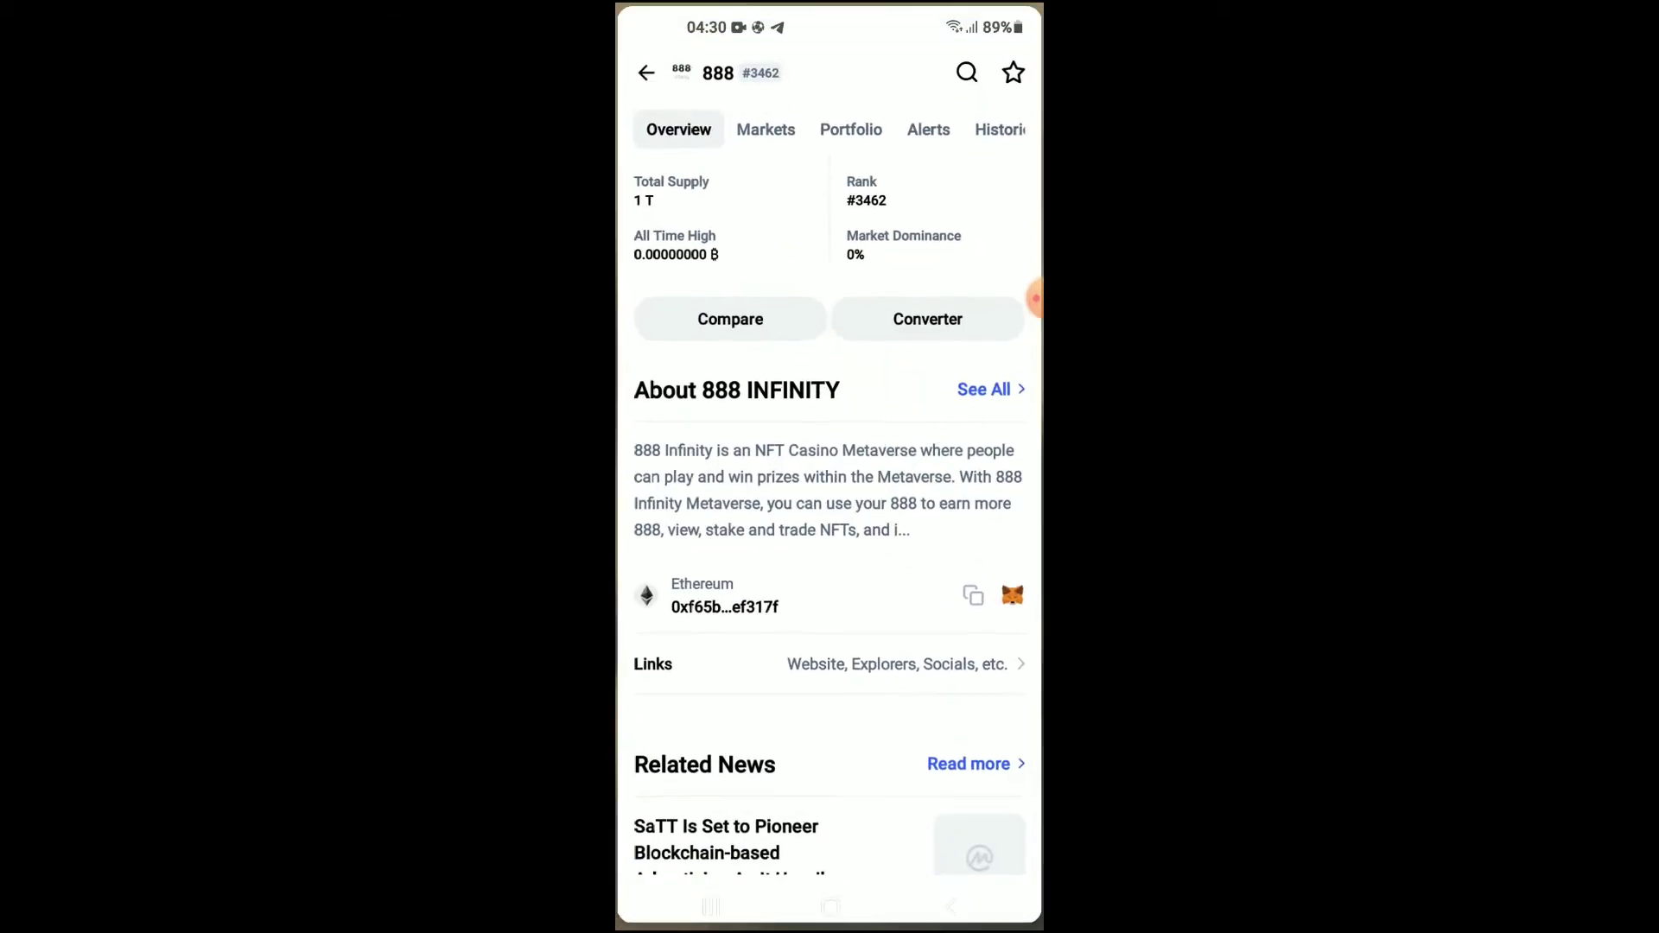
left_click(967, 70)
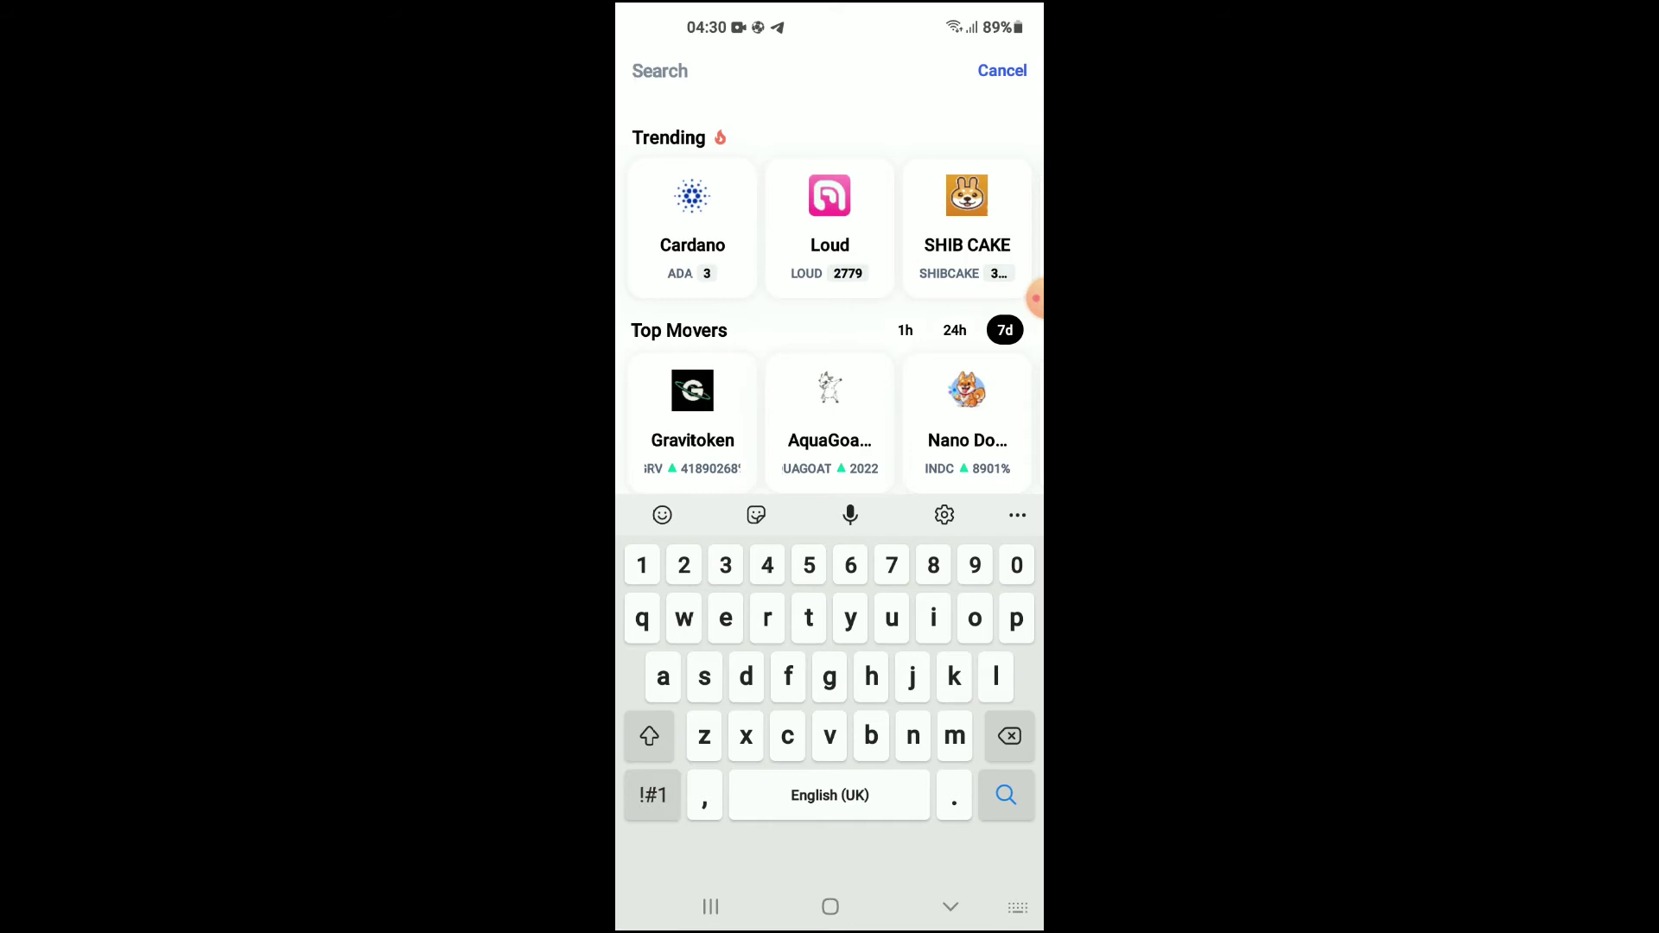
type("b")
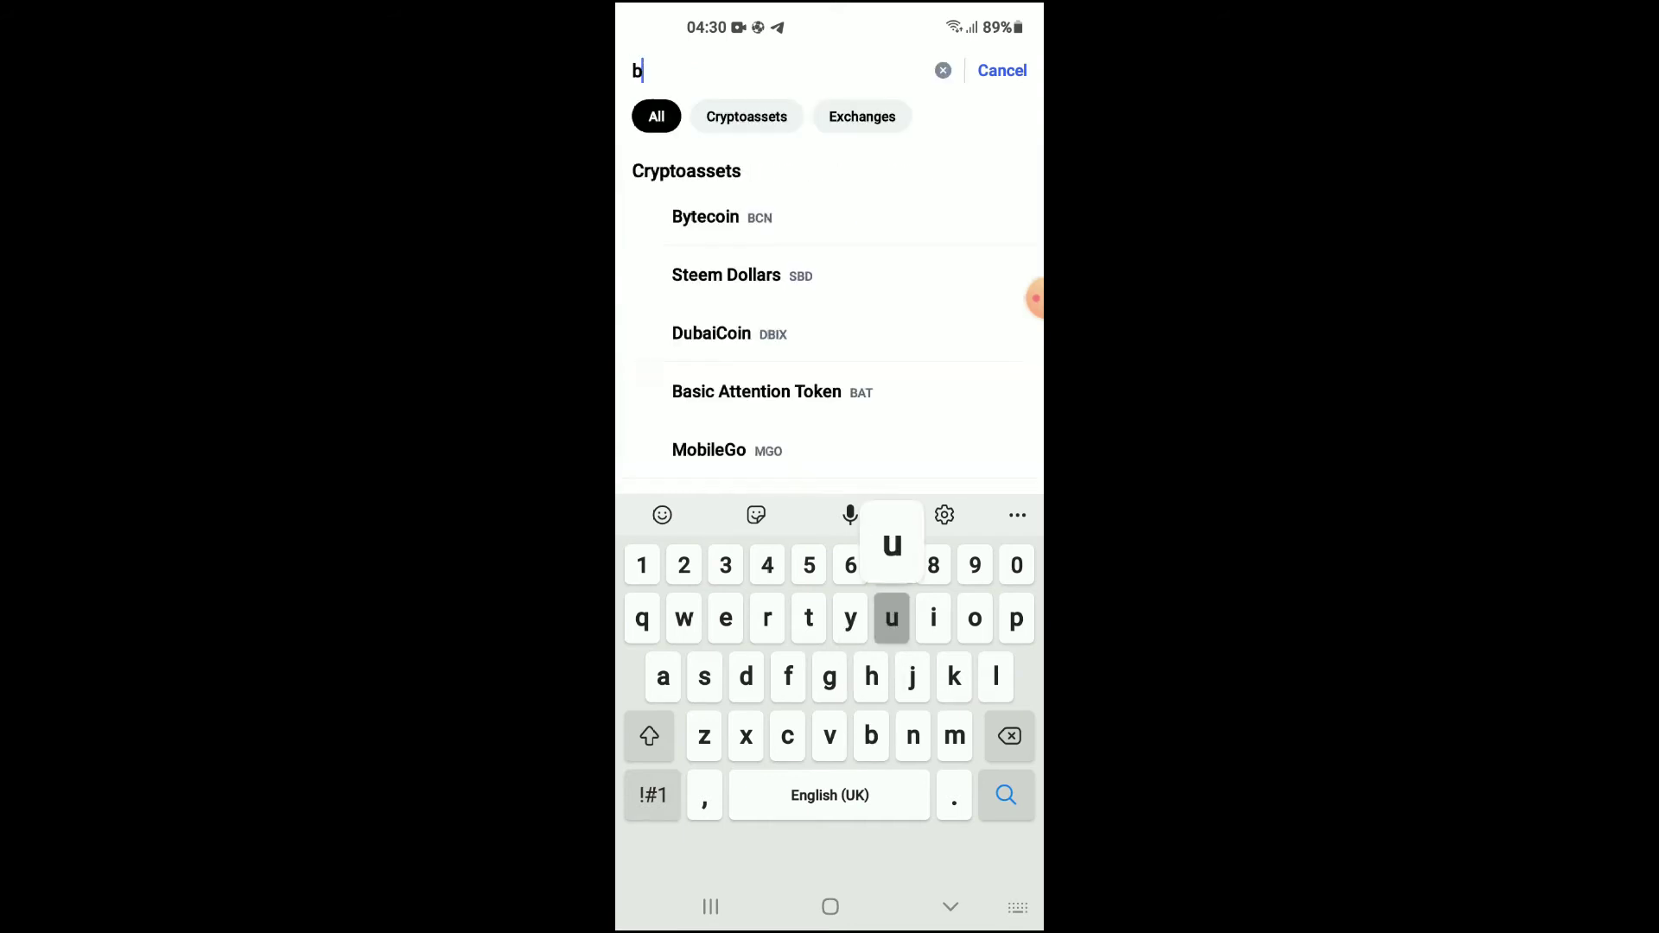
type("ulli")
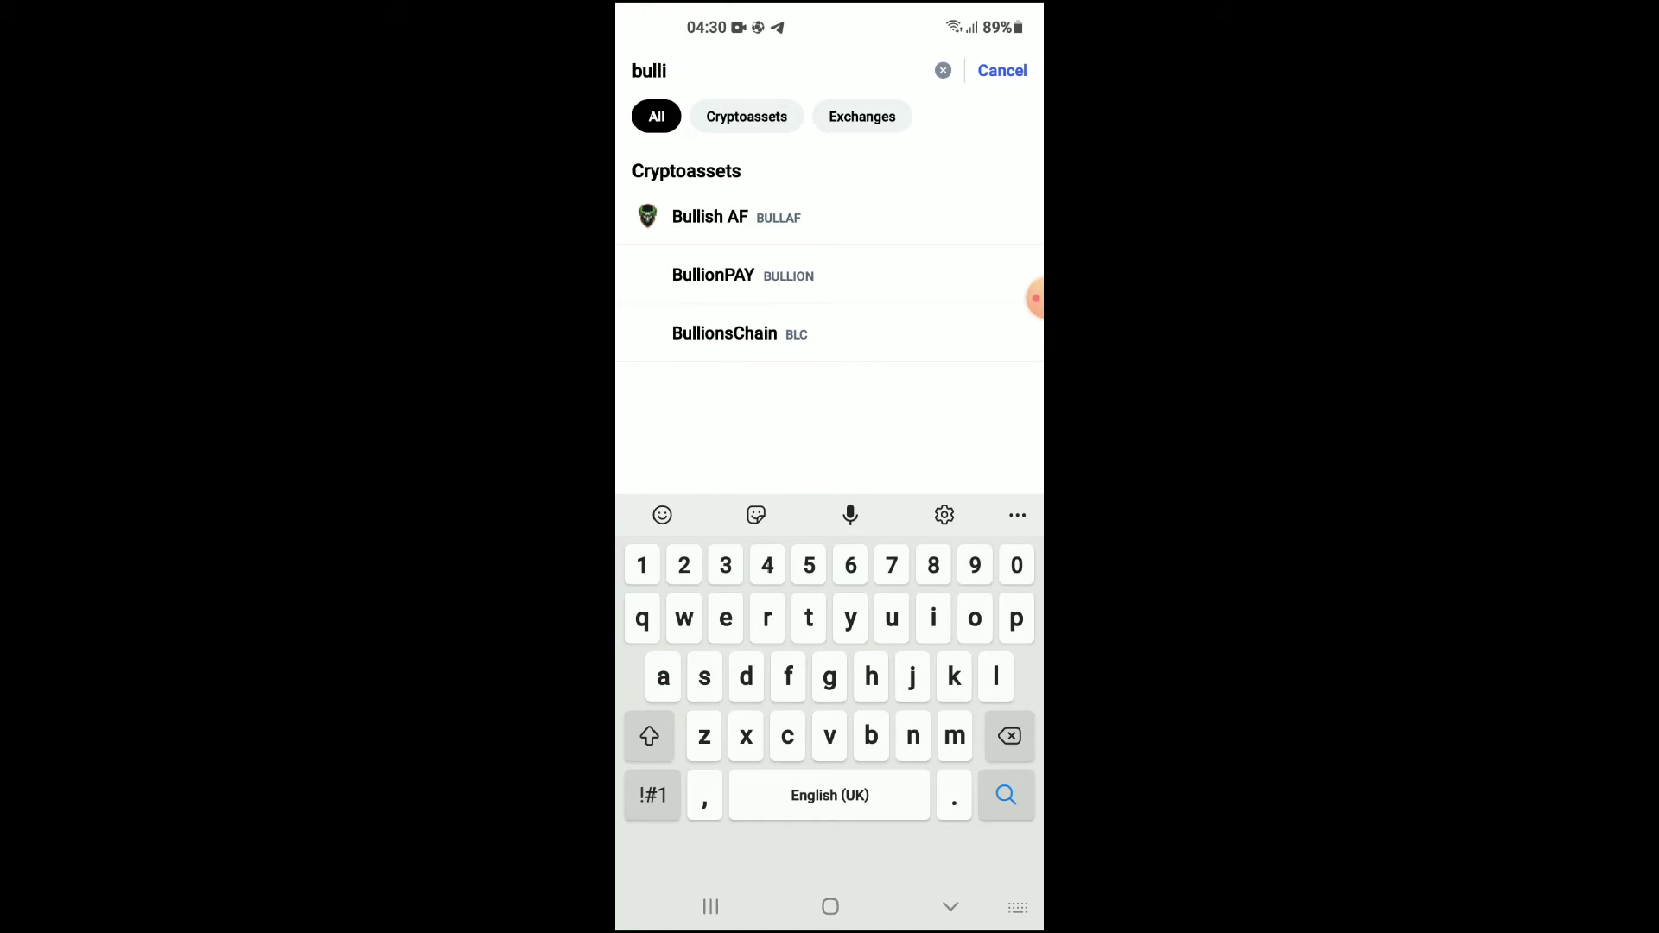
Open the Bullish AF (BULLAF) page and copy its Binance Smart Chain contract address.
left_click(711, 217)
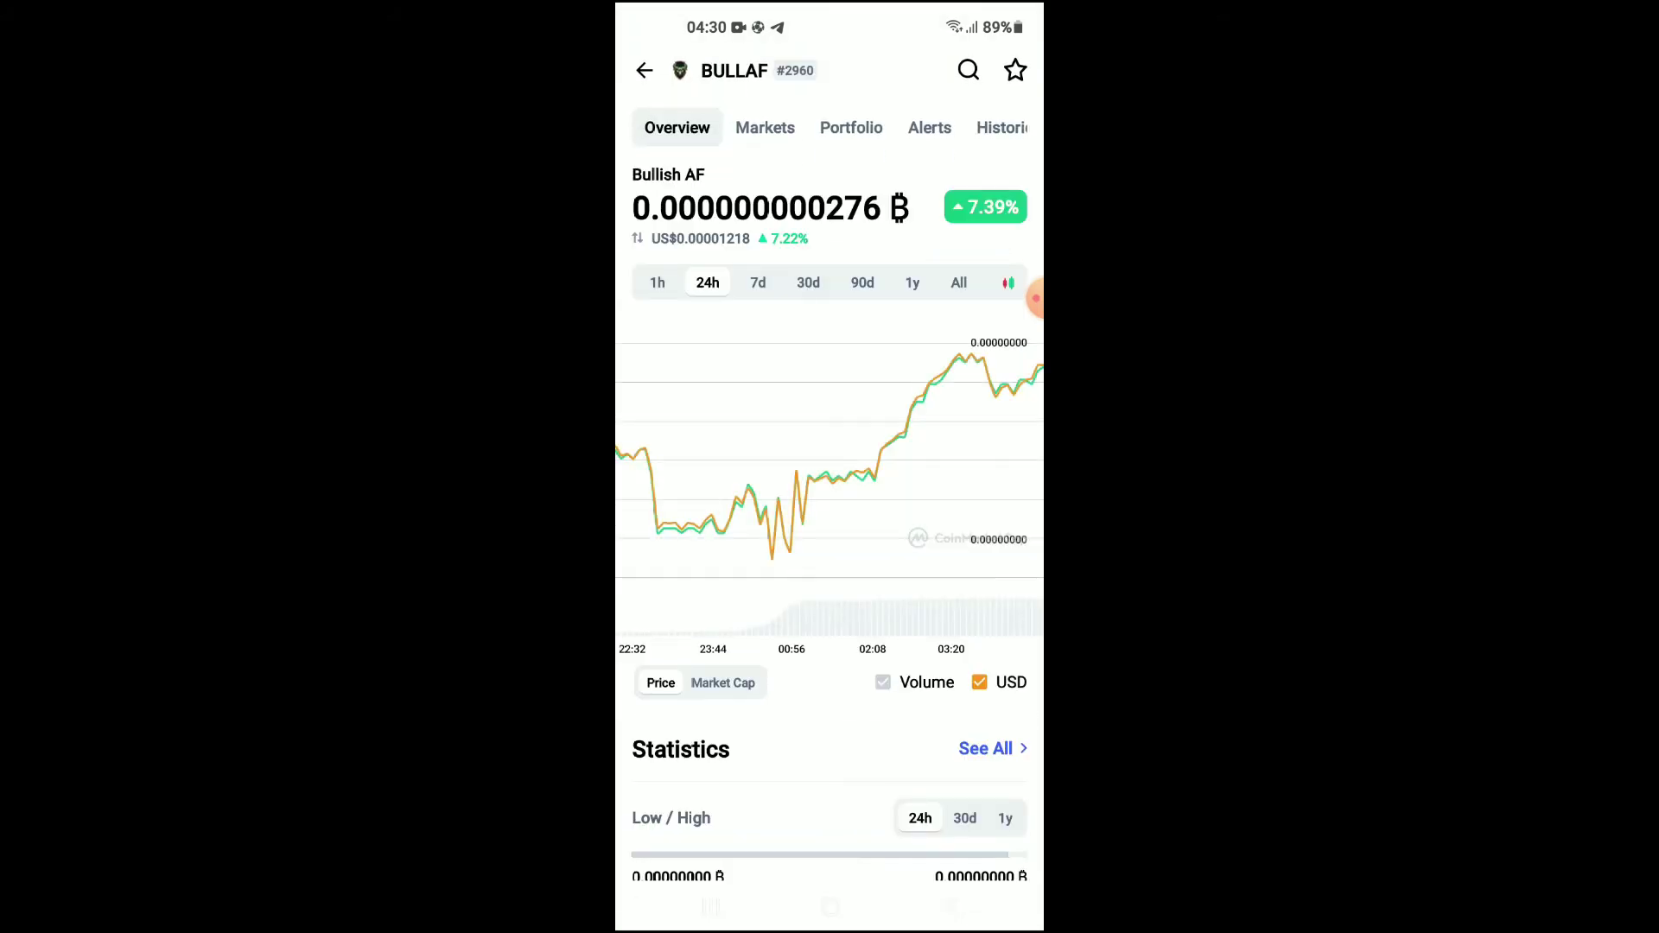
scroll(830, 519, "down", 6)
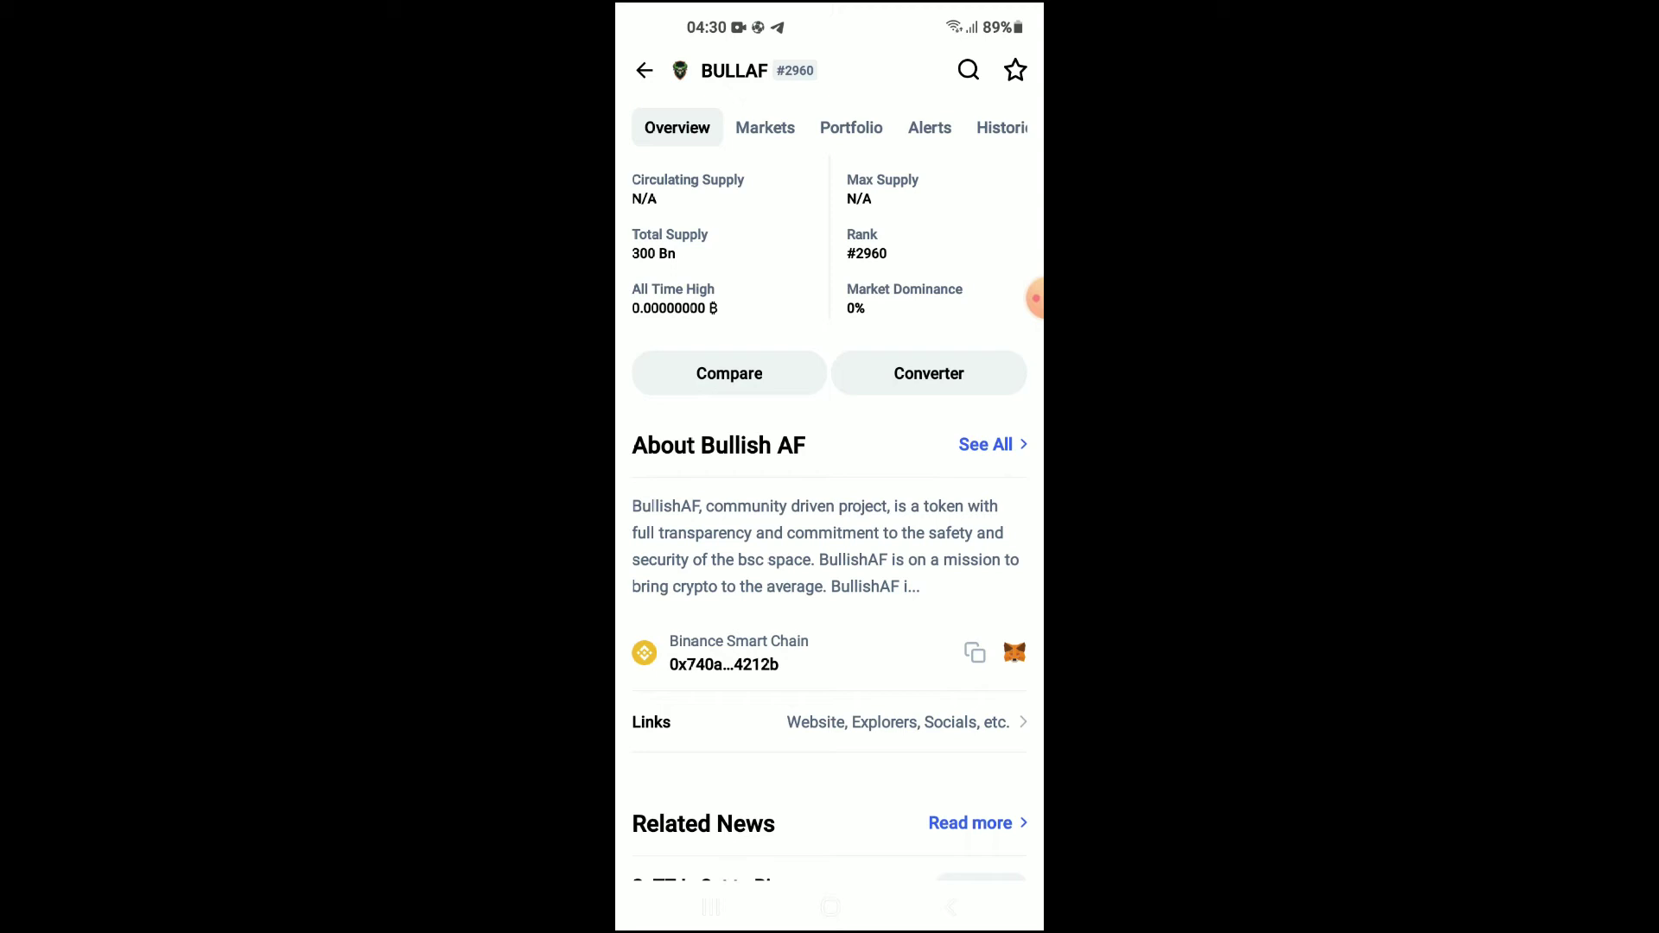
left_click(975, 652)
Return to Trust Wallet and open PancakeSwap's Exchange in the DApps browser, BNB as 'From'.
left_click(711, 908)
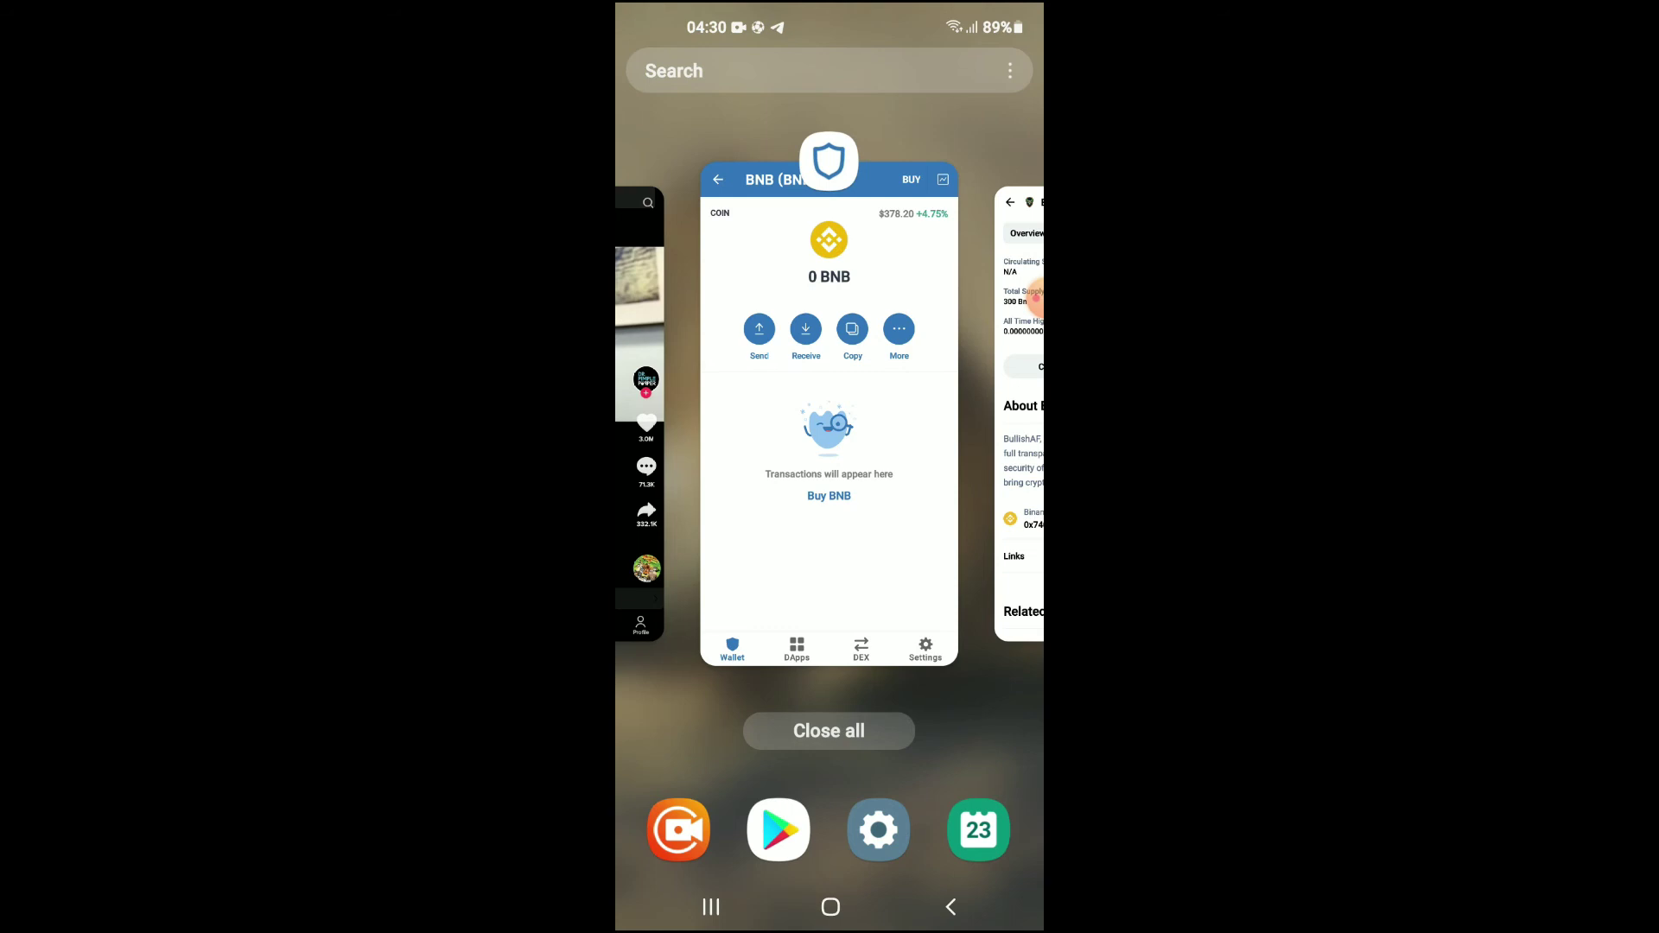
left_click(830, 415)
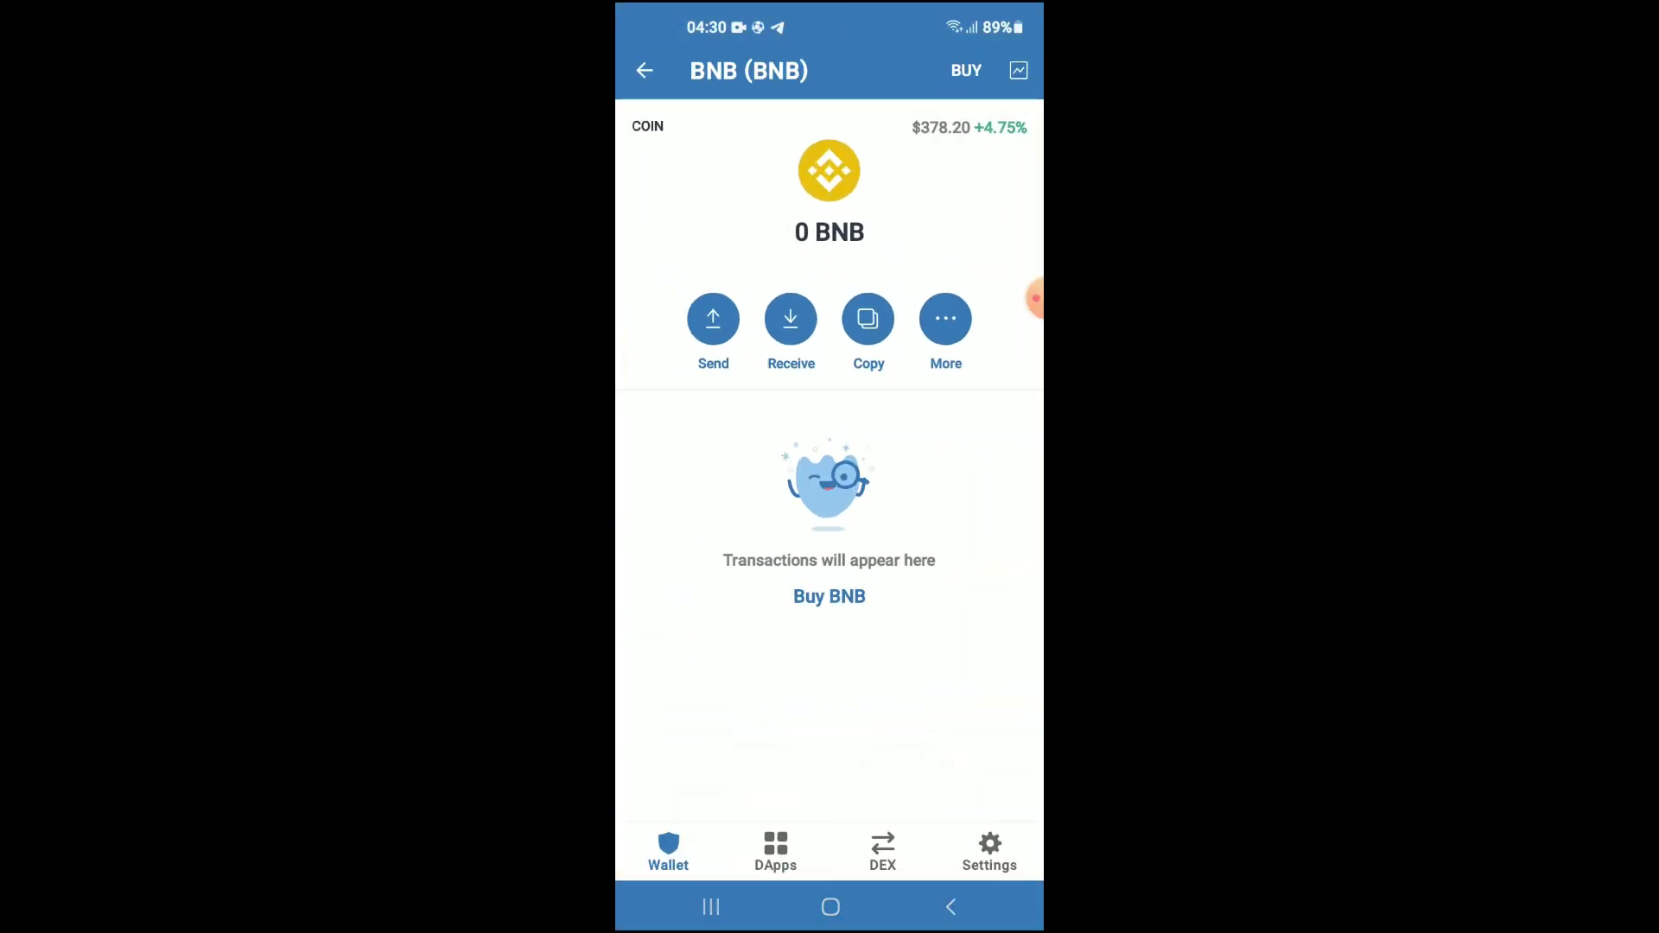
left_click(776, 852)
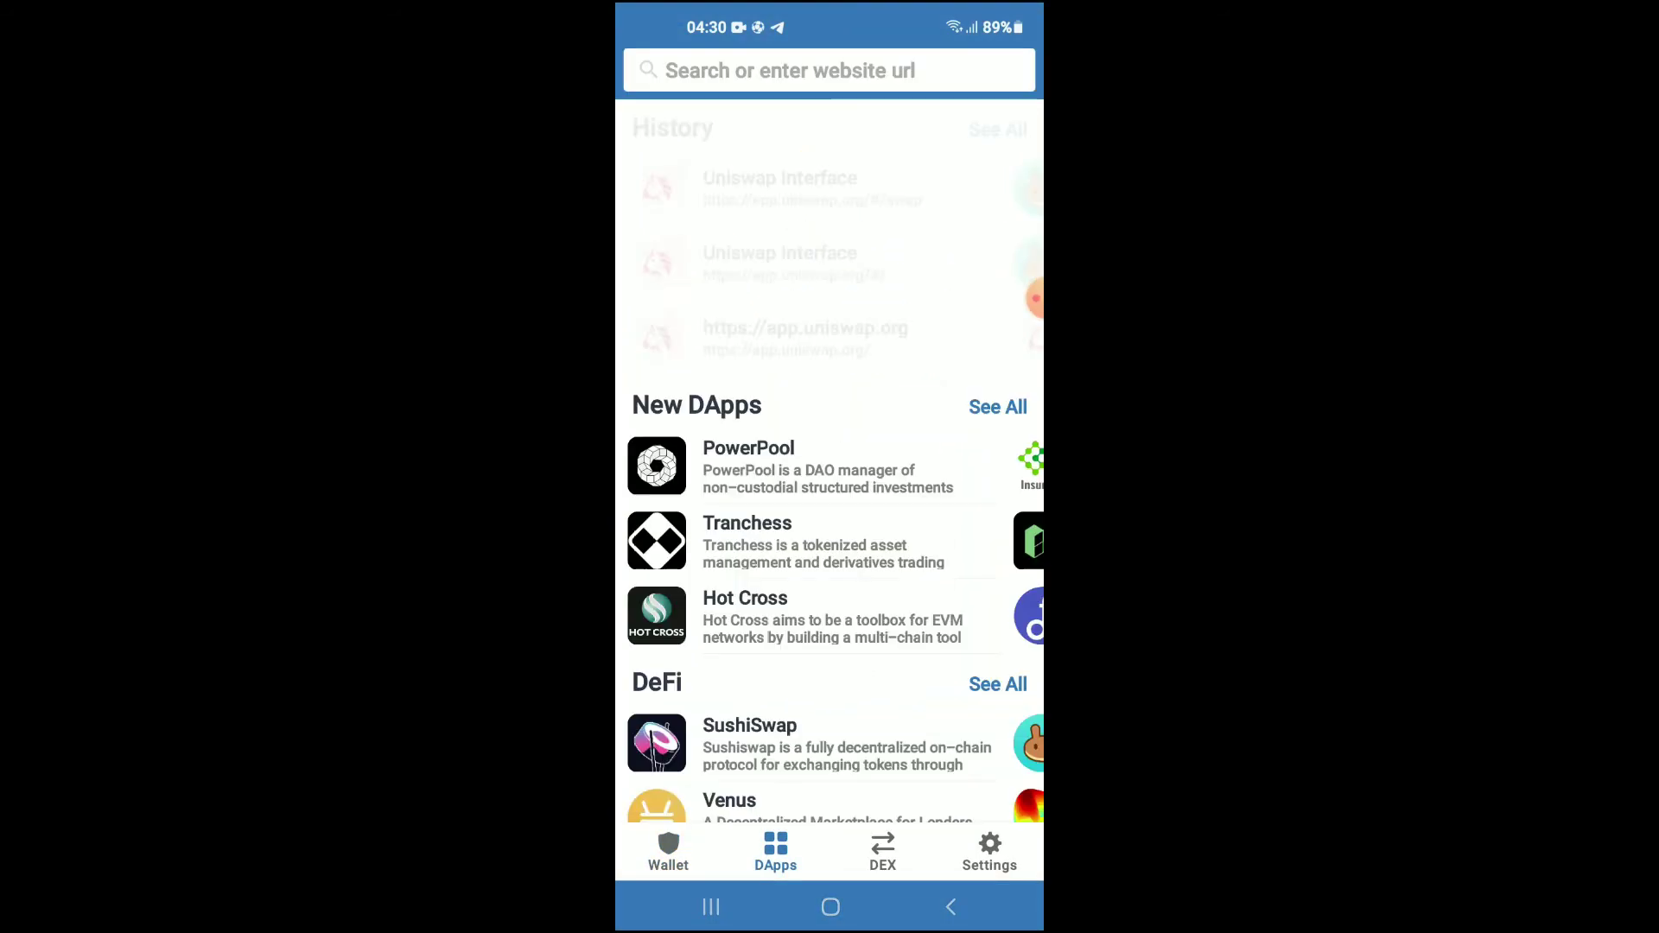
scroll(830, 462, "down", 5)
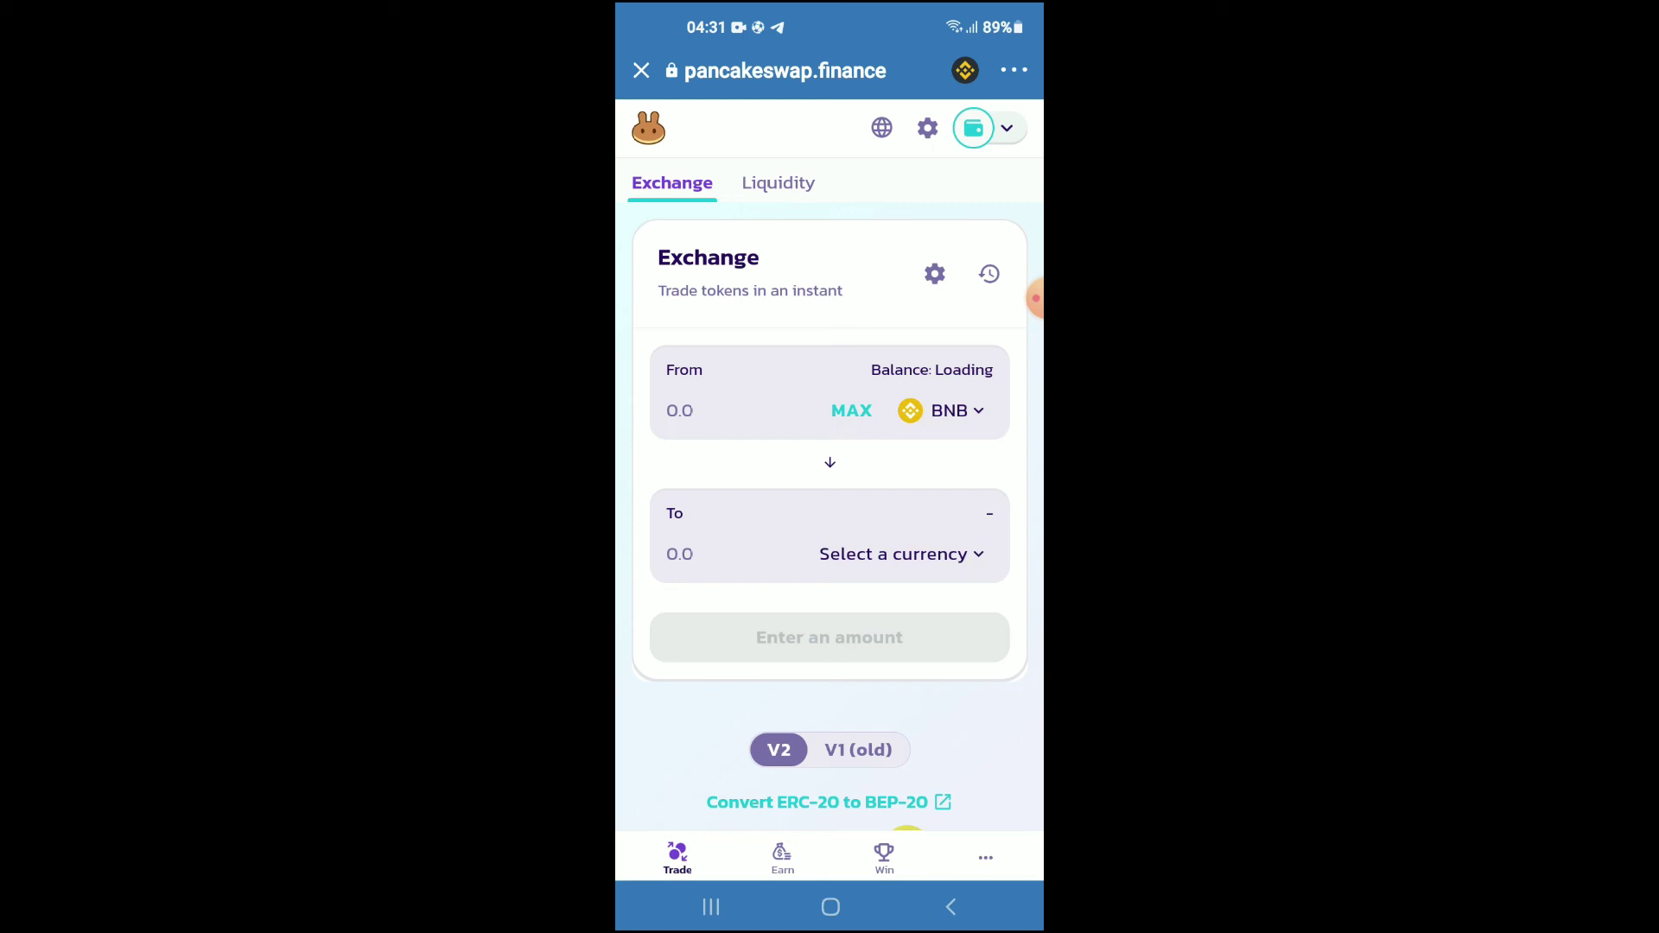
Paste the BULLAF contract address as the 'To' currency and import it, accepting the warning.
left_click(903, 555)
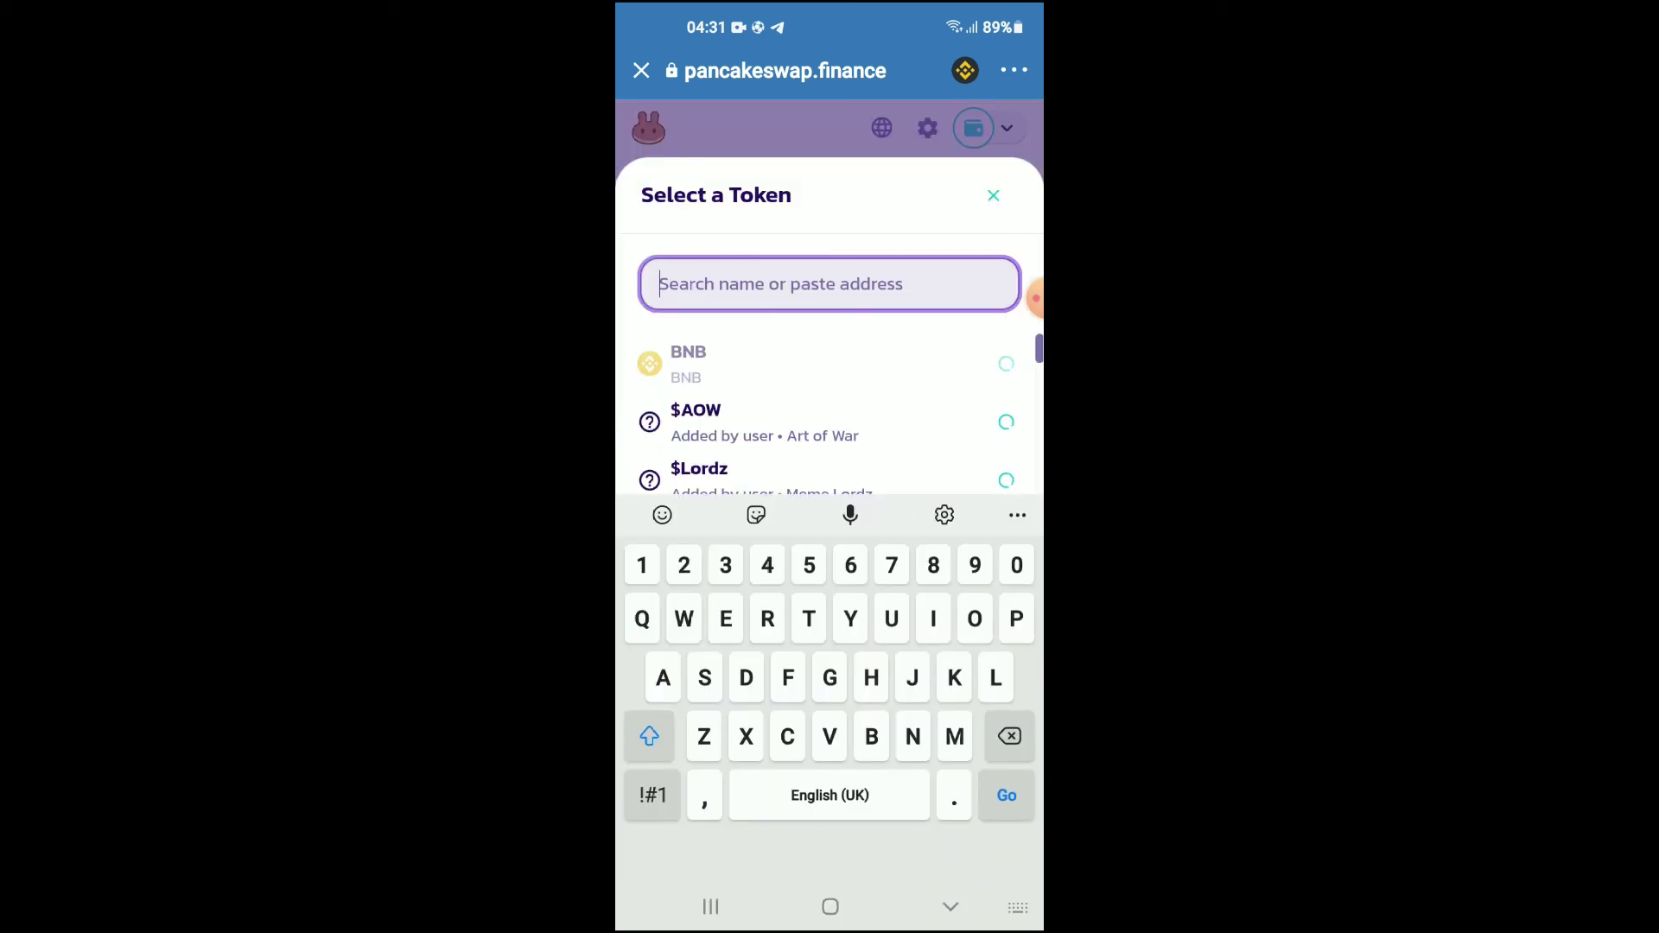
key("ctrl+v")
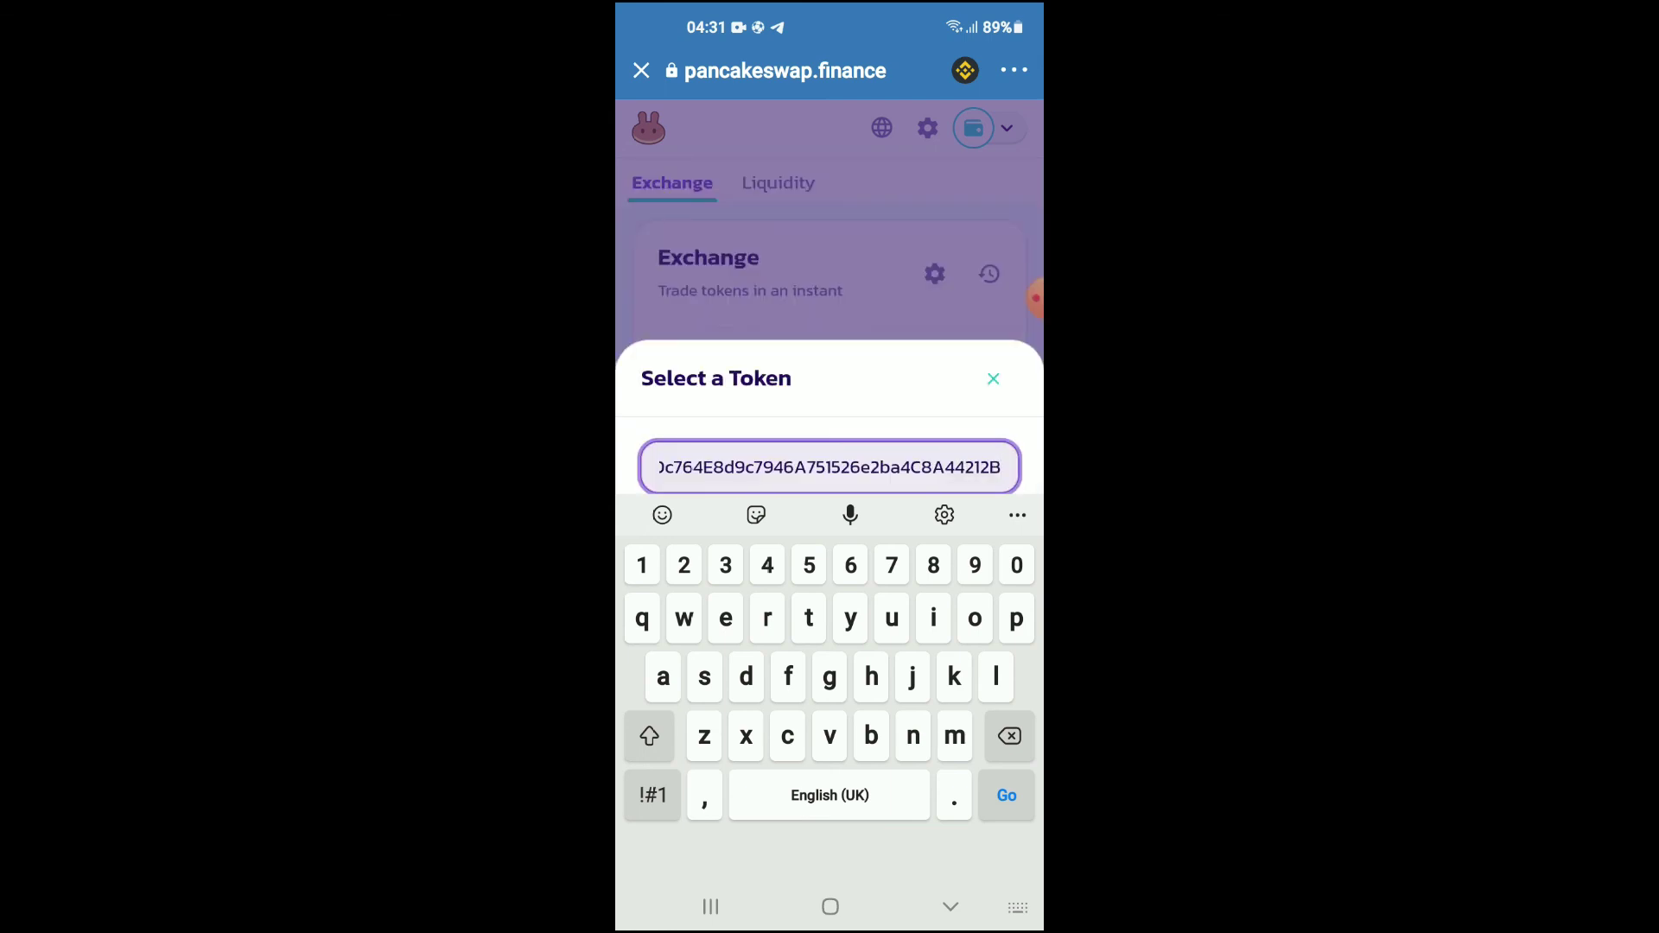
key("Return")
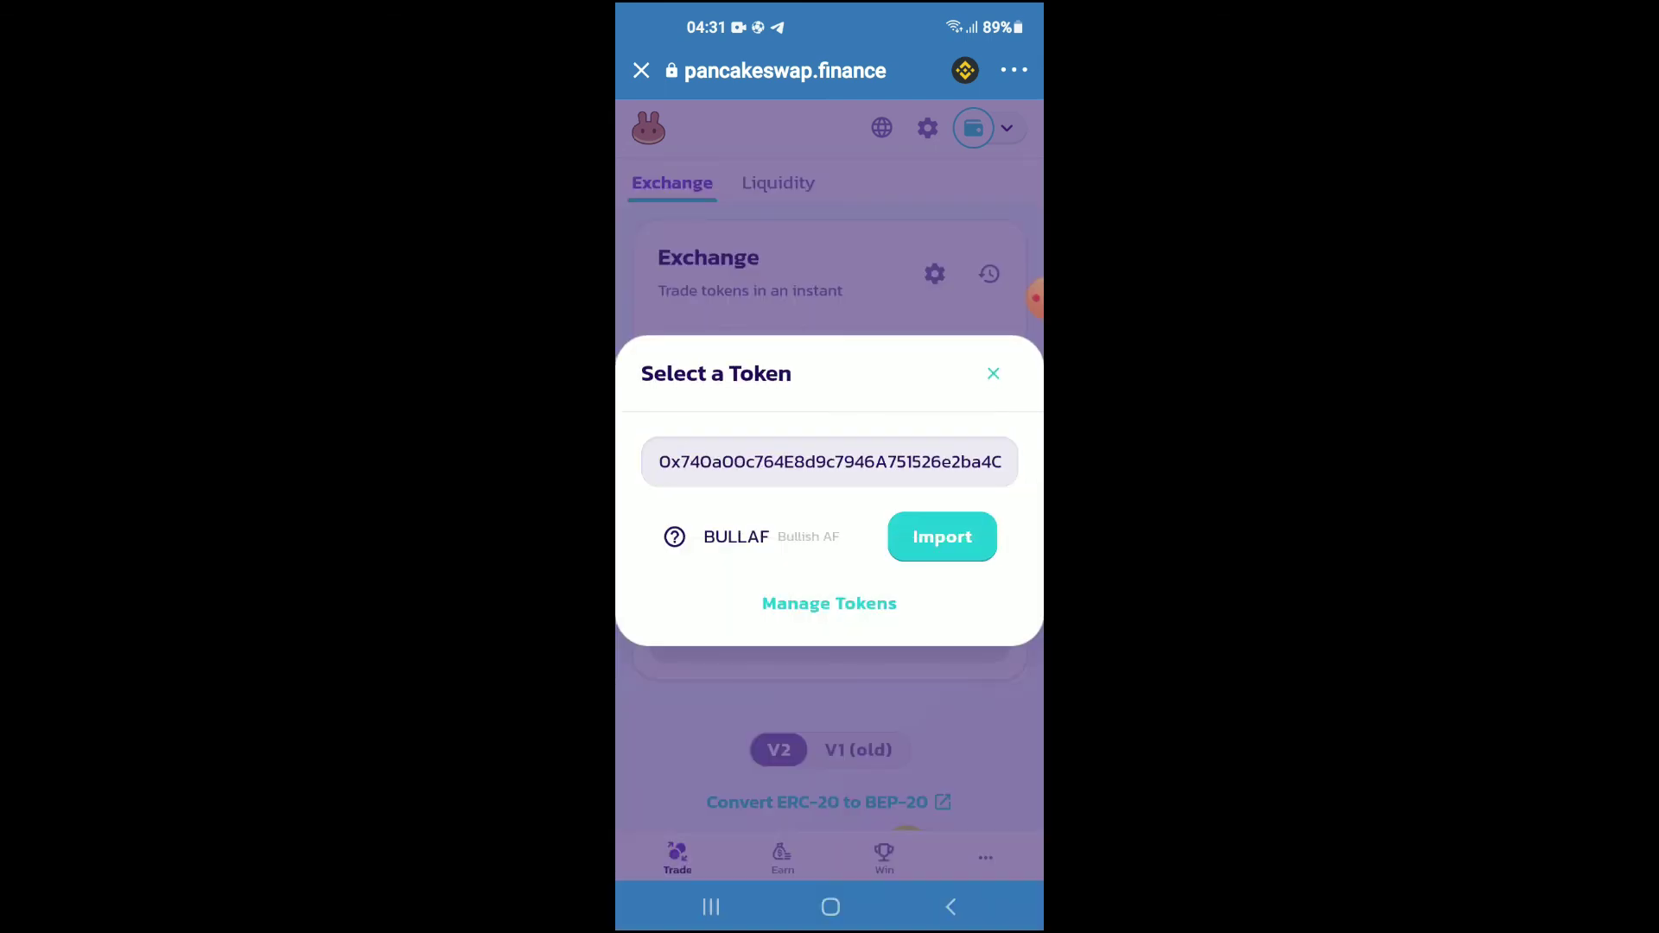
left_click(942, 538)
left_click(657, 739)
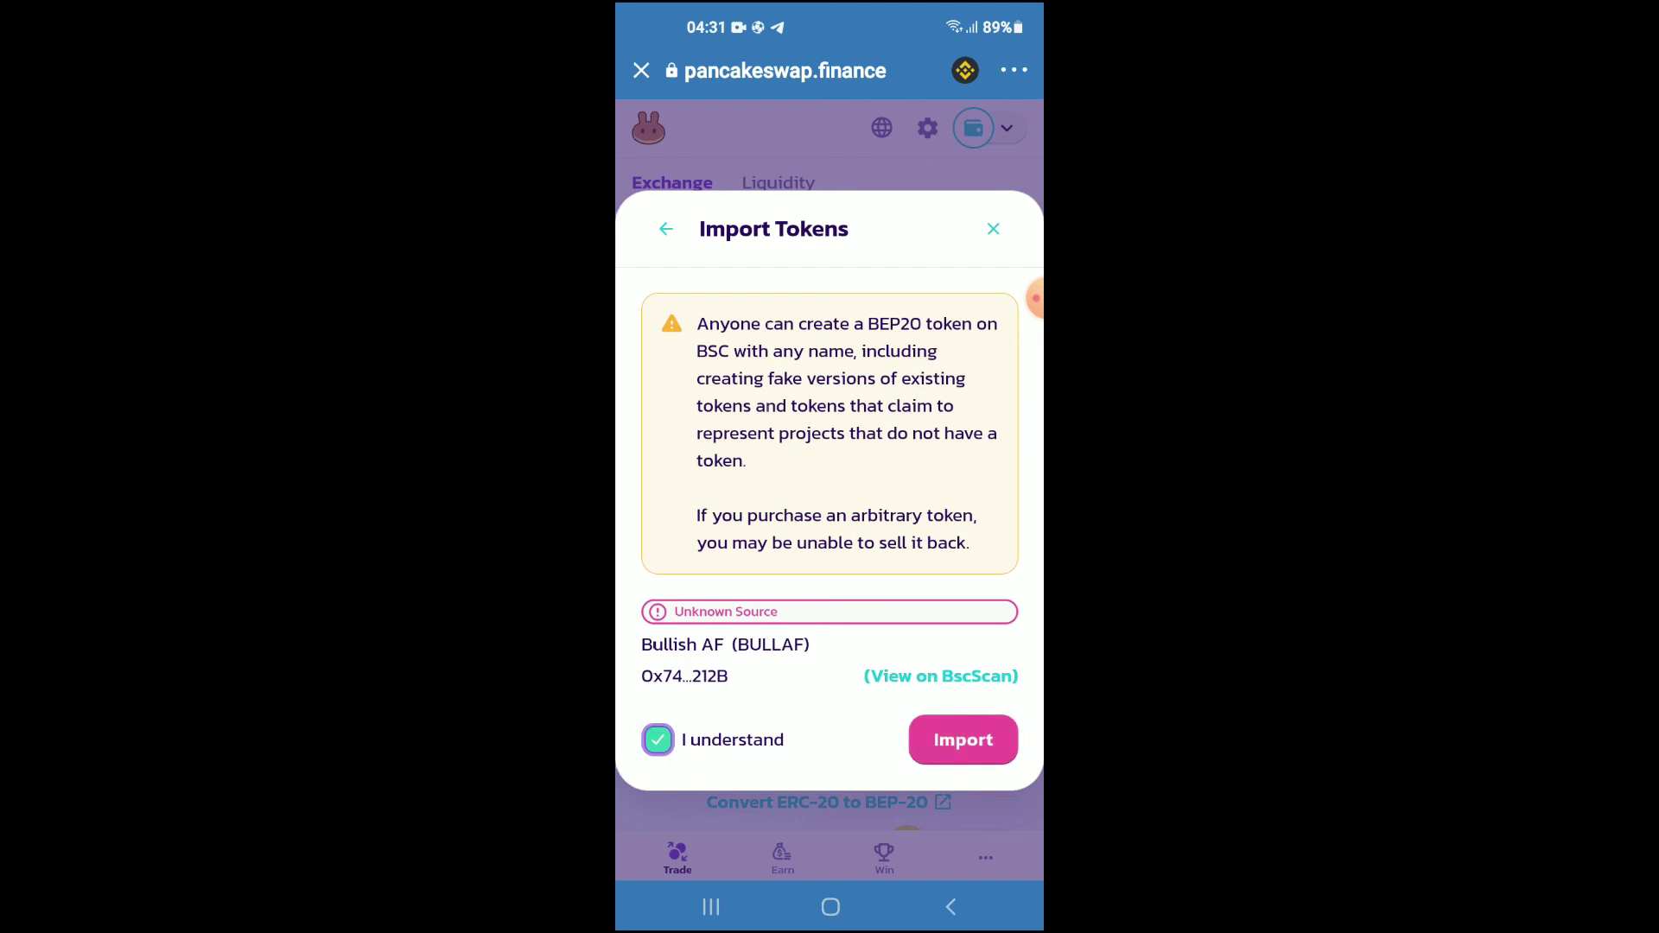
left_click(964, 740)
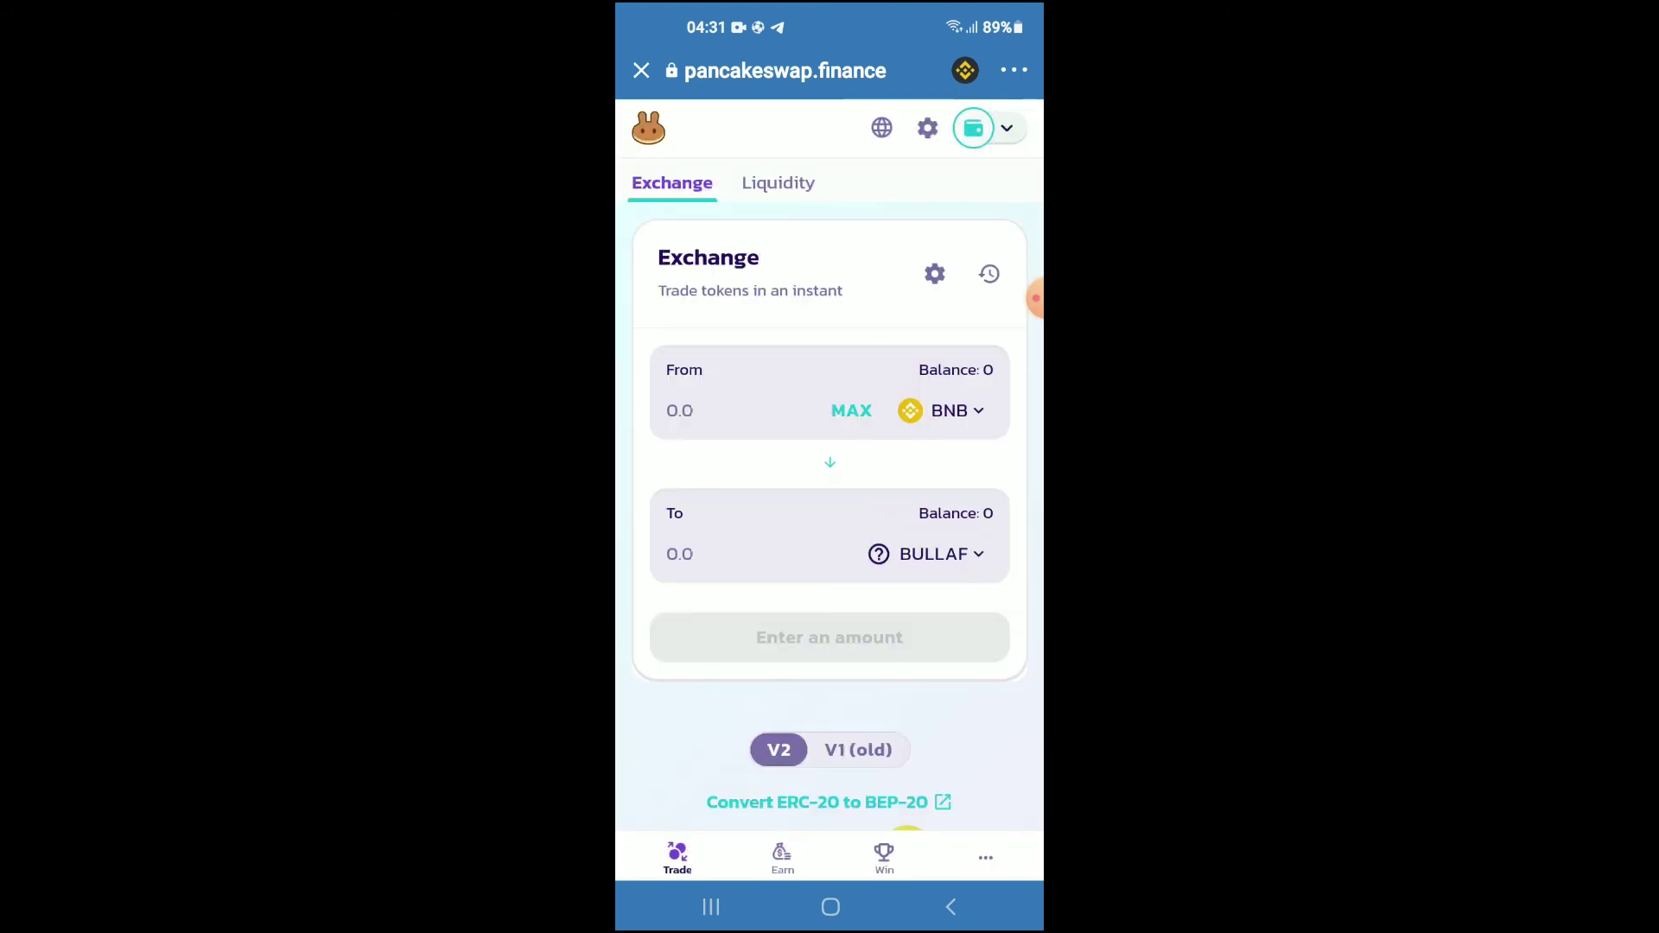